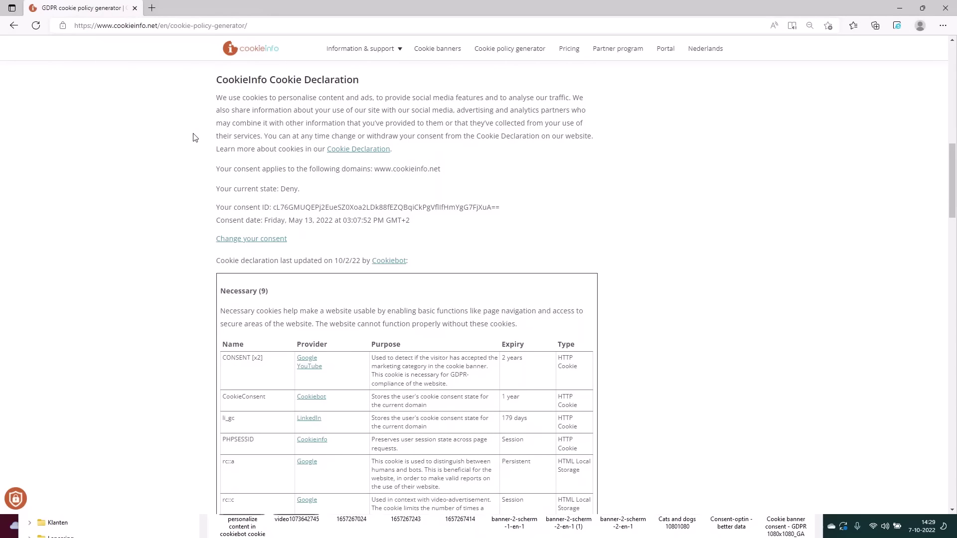
scroll(193, 136, down, 1)
scroll(194, 137, down, 1)
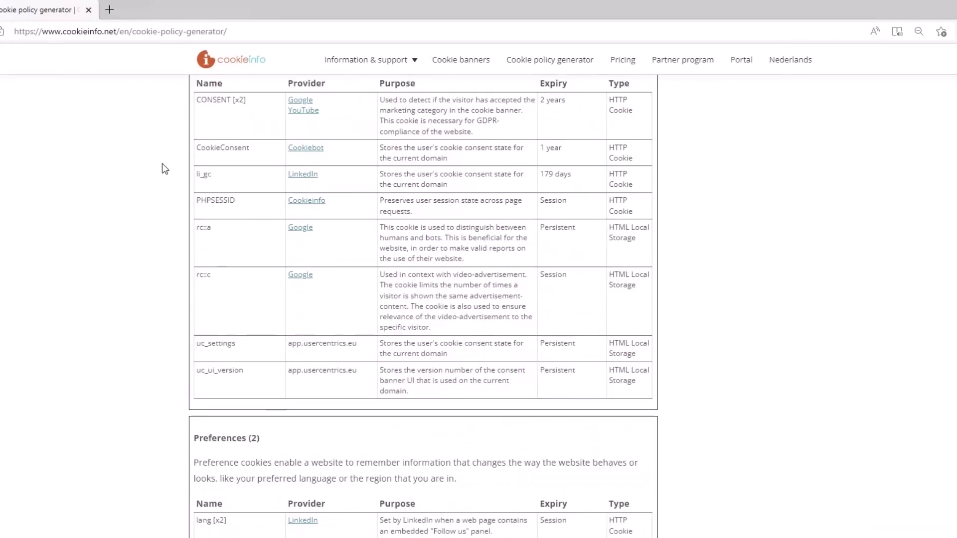
scroll(163, 164, down, 1)
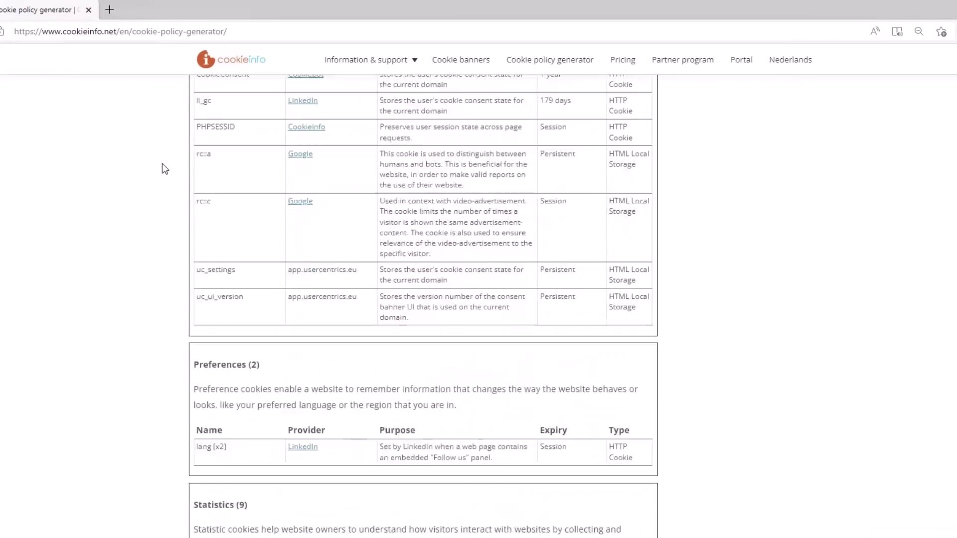
scroll(162, 164, down, 1)
scroll(162, 165, down, 1)
scroll(162, 165, down, 1)
scroll(162, 164, down, 1)
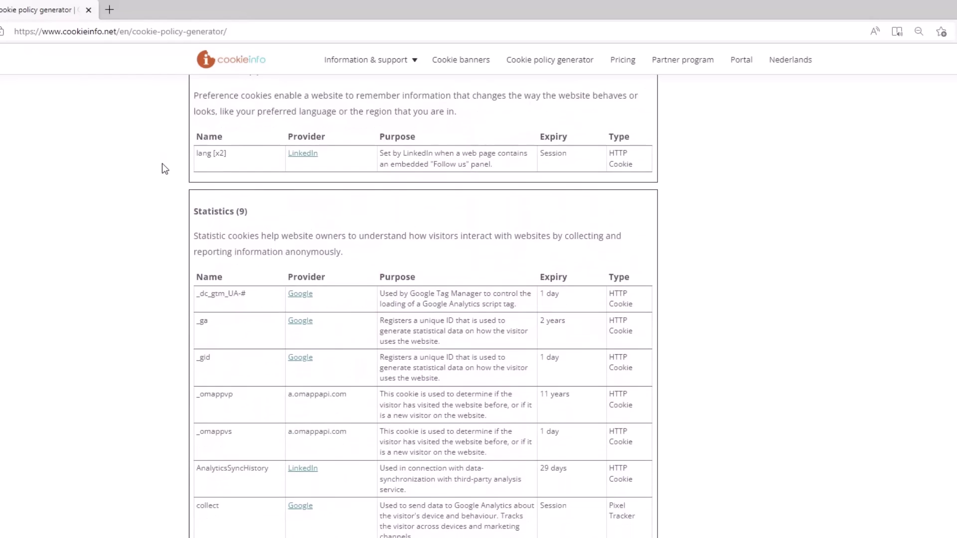
scroll(162, 163, down, 1)
scroll(163, 164, down, 1)
scroll(163, 163, down, 1)
scroll(162, 164, down, 1)
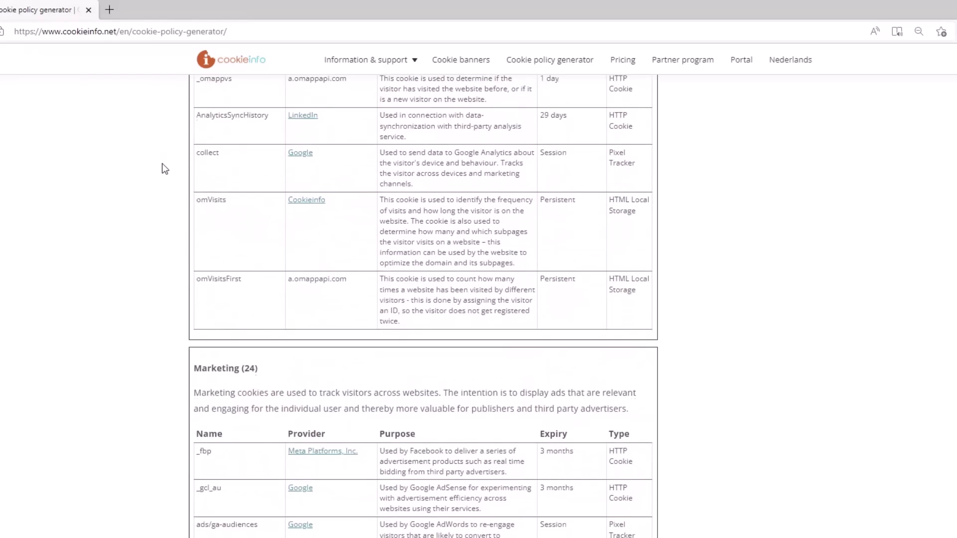
scroll(162, 164, down, 1)
scroll(162, 165, down, 1)
scroll(162, 166, down, 1)
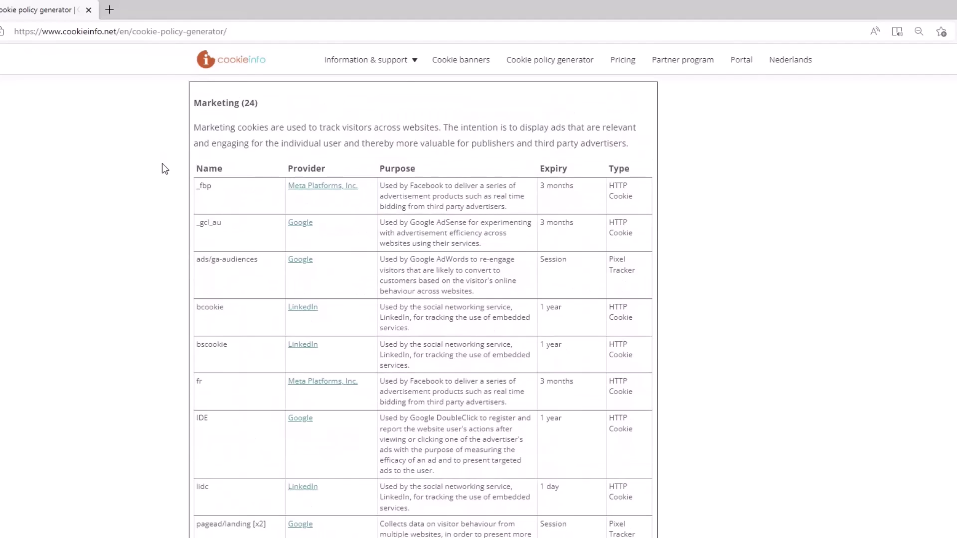
scroll(160, 167, down, 1)
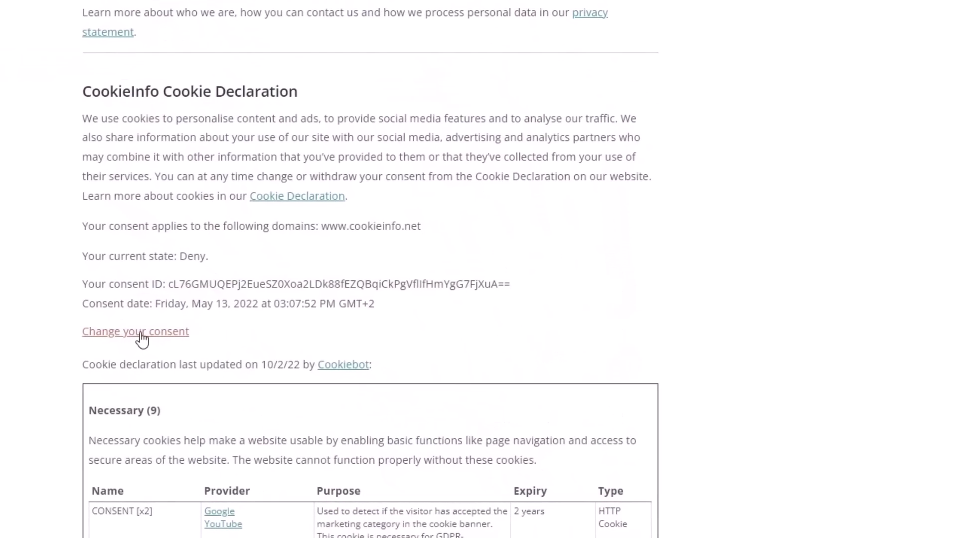
Reopen the consent choices and accept all cookies via 'Accept and continue'.
click(140, 334)
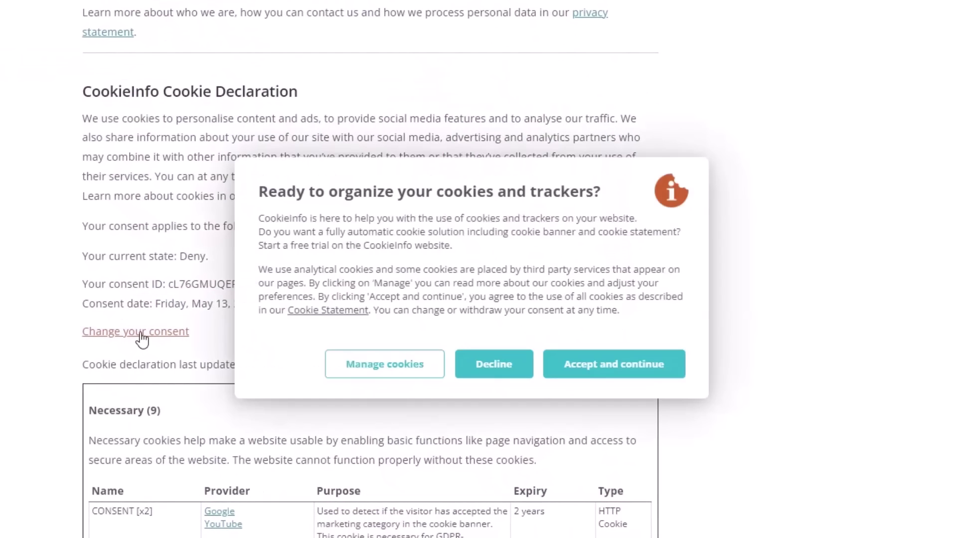
click(593, 374)
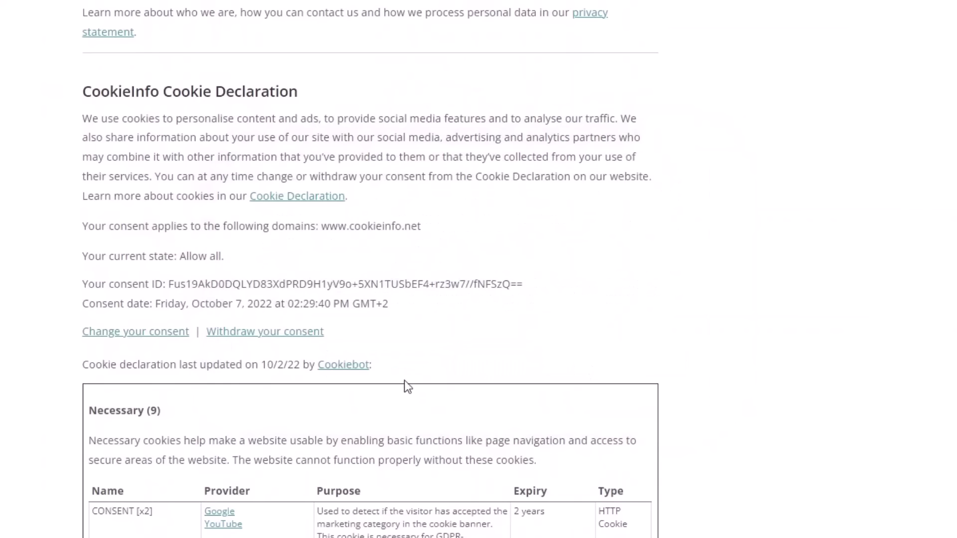